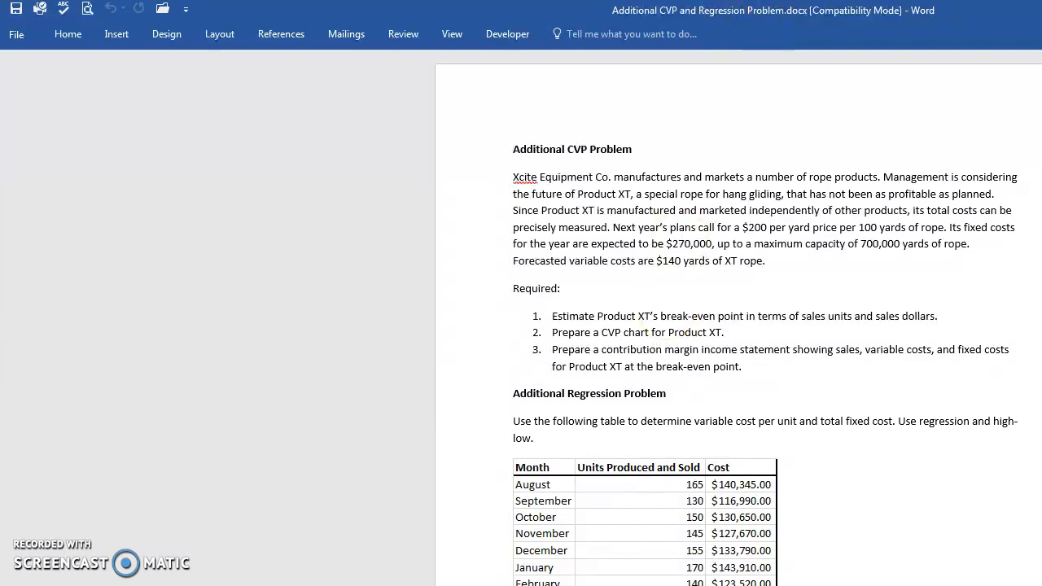
# Review the Additional Regression Problem in the Word document and switch to the Excel solution workbook with its regression and high-low results
pyautogui.hotkey('alt', 'Tab')
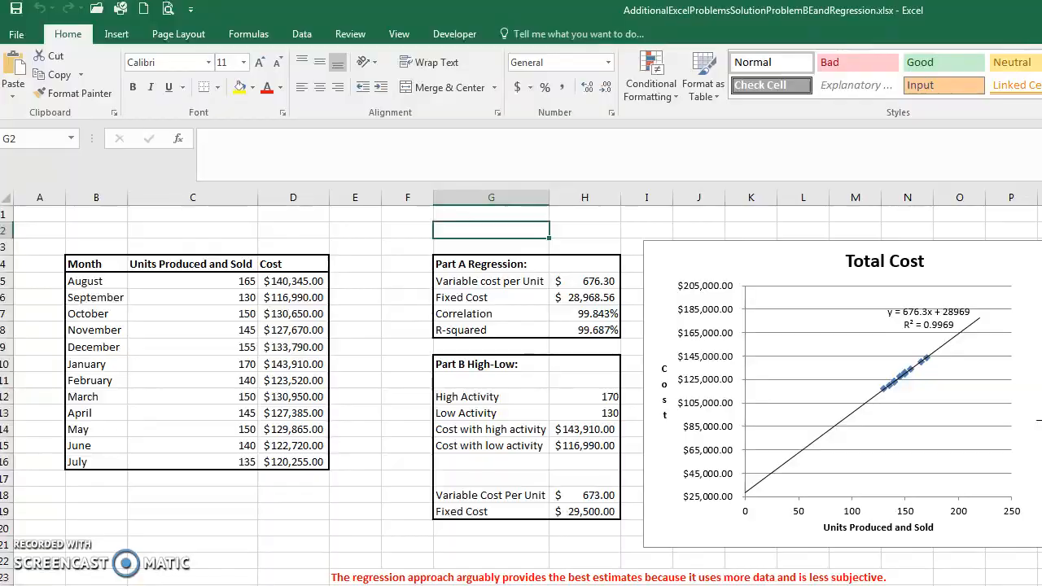
pyautogui.hotkey('alt', 'Tab')
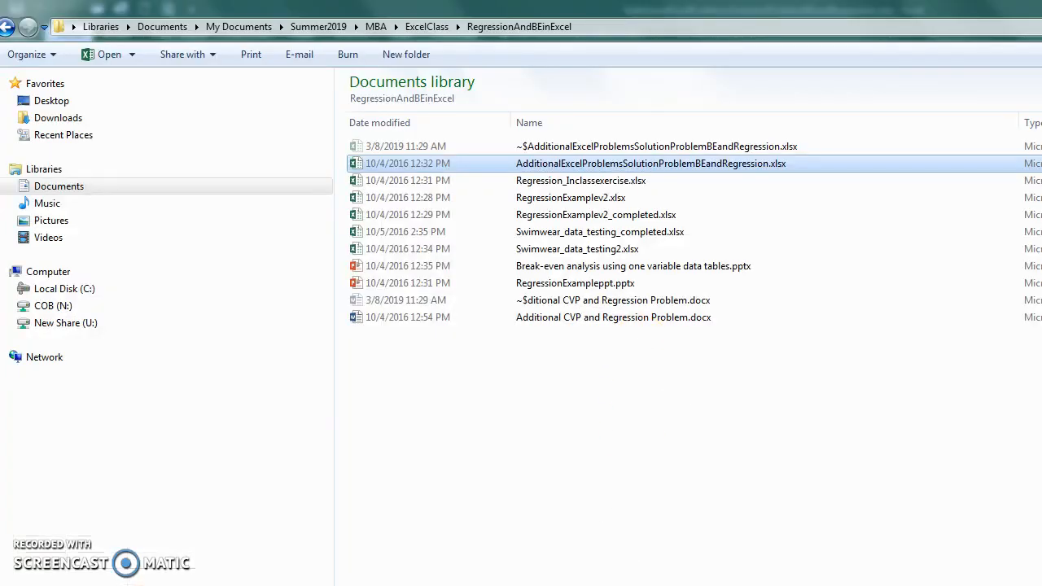
pyautogui.hotkey('alt', 'Tab')
pyautogui.moveTo(728, 33); pyautogui.dragTo(735, 0)
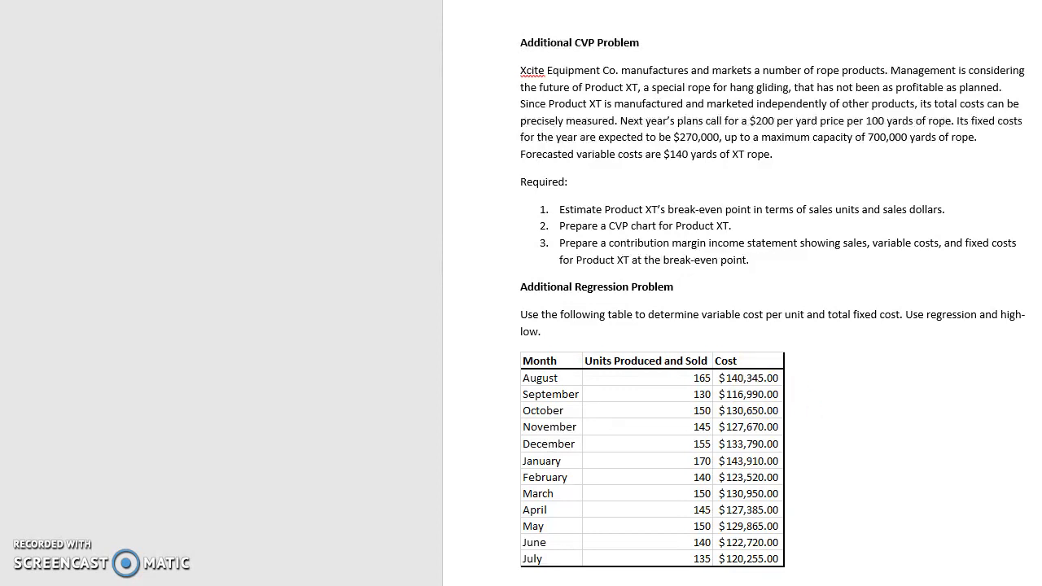
pyautogui.hotkey('alt', 'Tab')
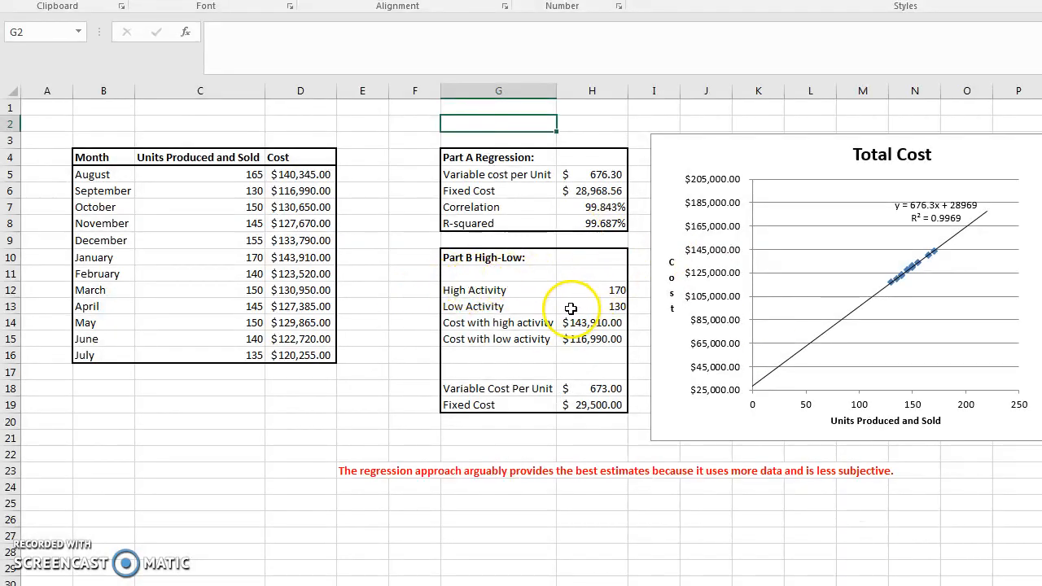
pyautogui.click(411, 288)
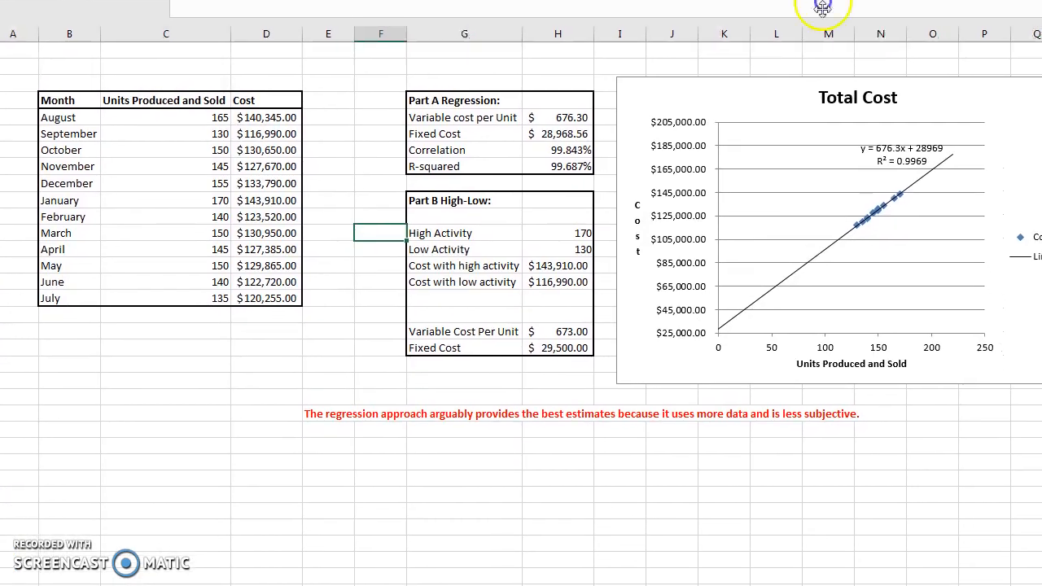
# Enter the labels High Activity, Low Activity, Cost with high and Cost with low in cells G25 to G28
pyautogui.click(430, 447)
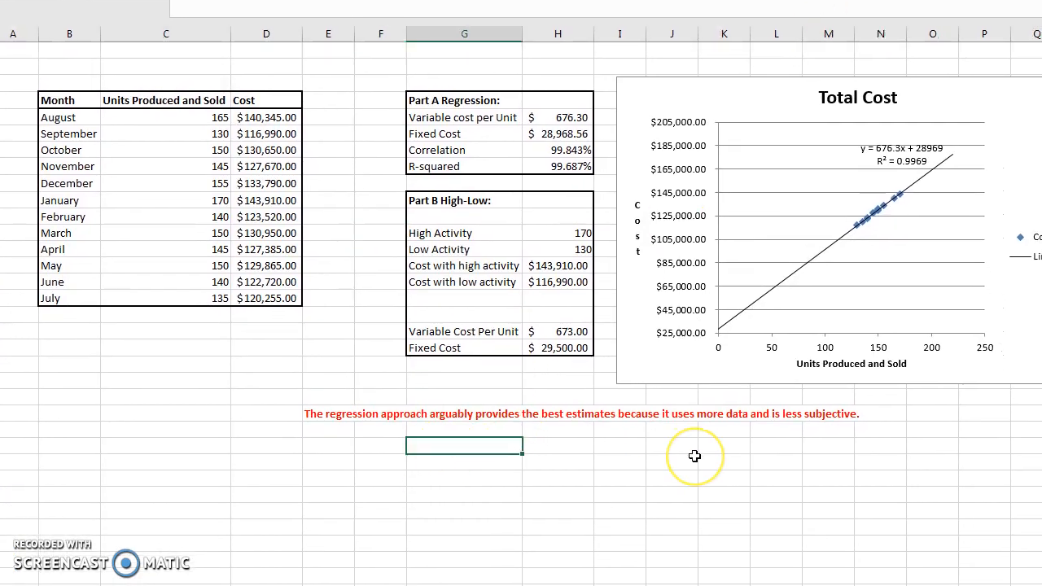
pyautogui.write('High')
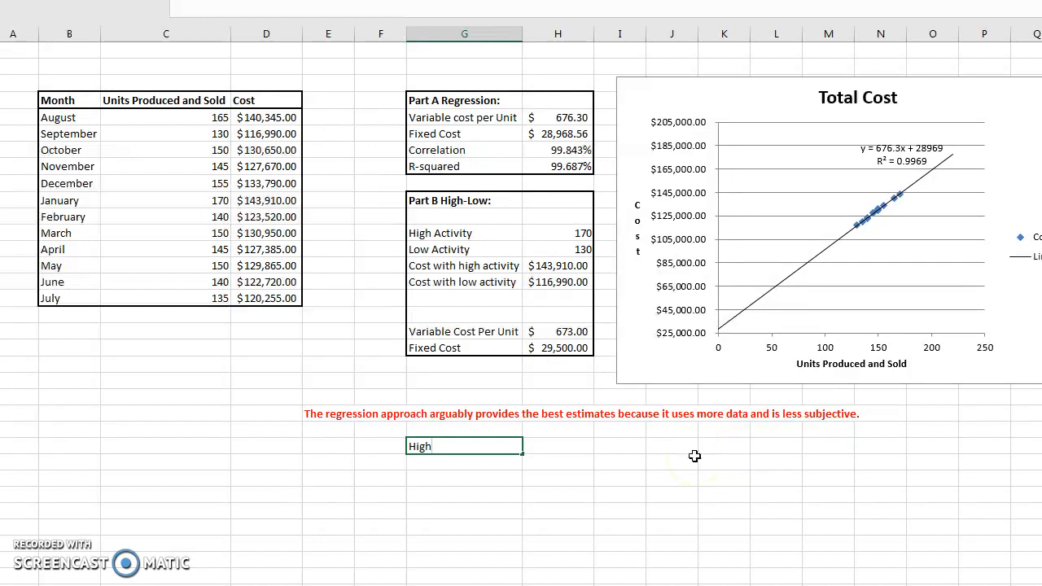
pyautogui.write(' Activity')
pyautogui.press('Return')
pyautogui.write('Low Activity')
pyautogui.press('Return')
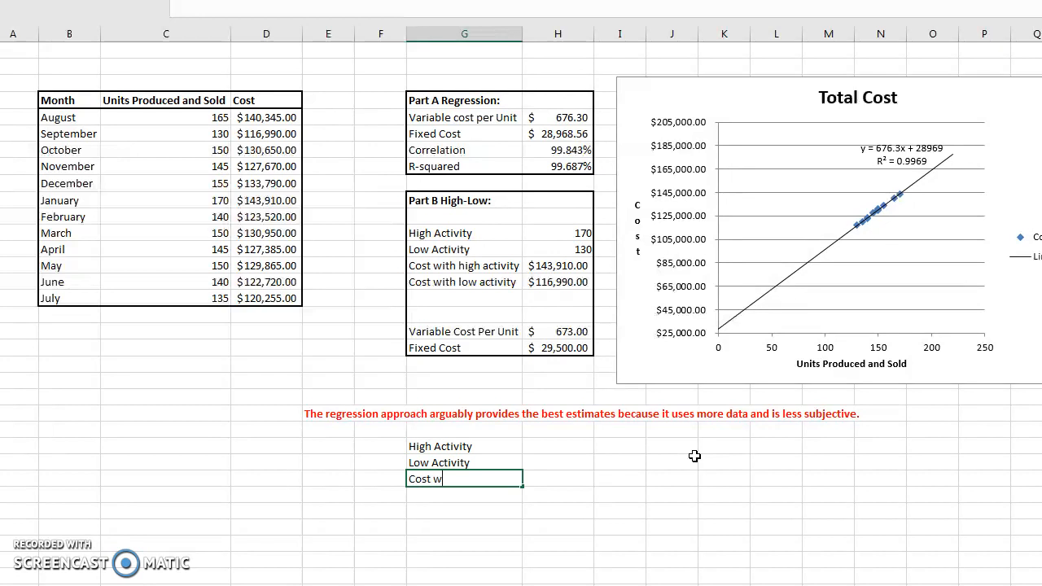
pyautogui.write('Cost with high')
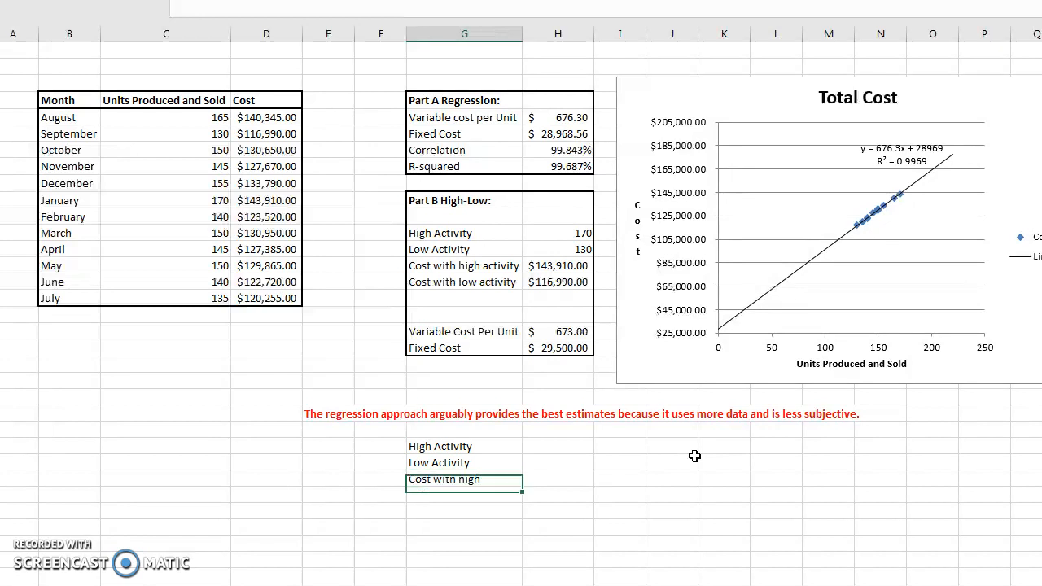
pyautogui.press('Return')
pyautogui.write('Cost with low')
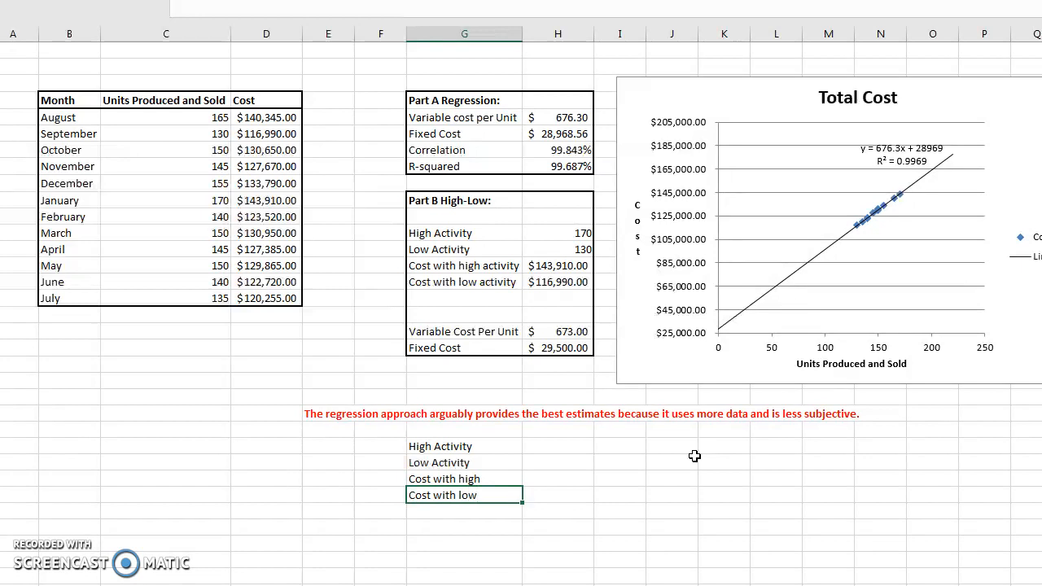
pyautogui.press('Return')
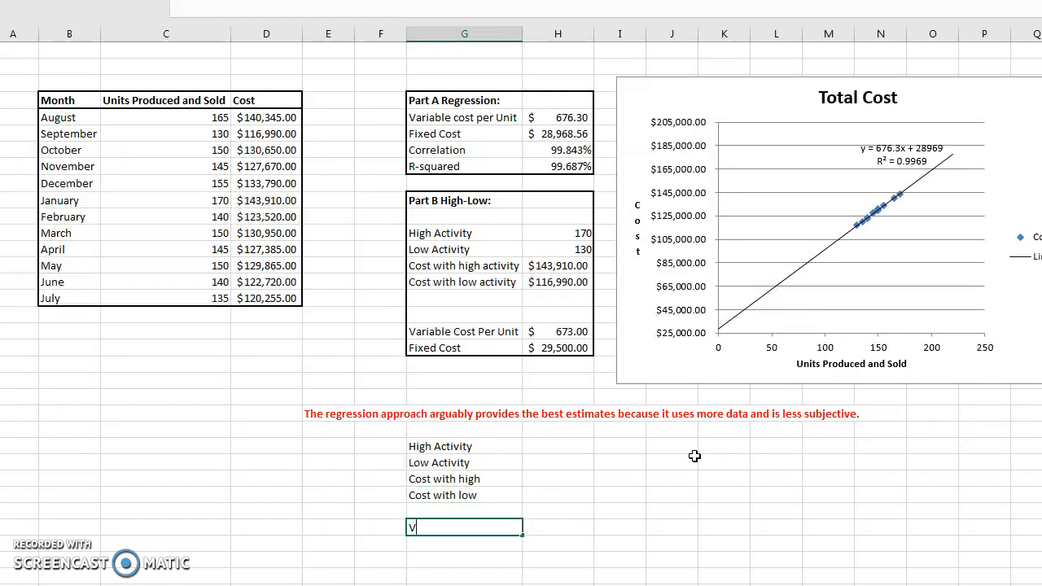
# Leave one blank row below the cost labels and enter VC per unit in G30 and Fixed Cost in G31
pyautogui.write('VC per unit')
pyautogui.press('Return')
pyautogui.write('F')
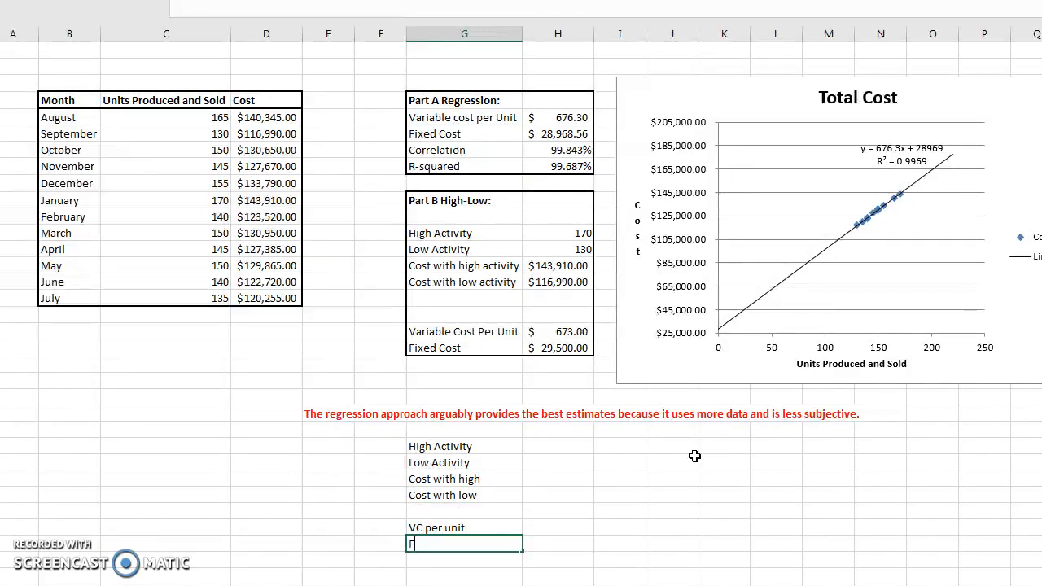
pyautogui.write('ixed Cost')
pyautogui.press('Return')
# Calculate the high activity in H25 as the maximum of the units produced and sold, C5:C16
pyautogui.click(558, 447)
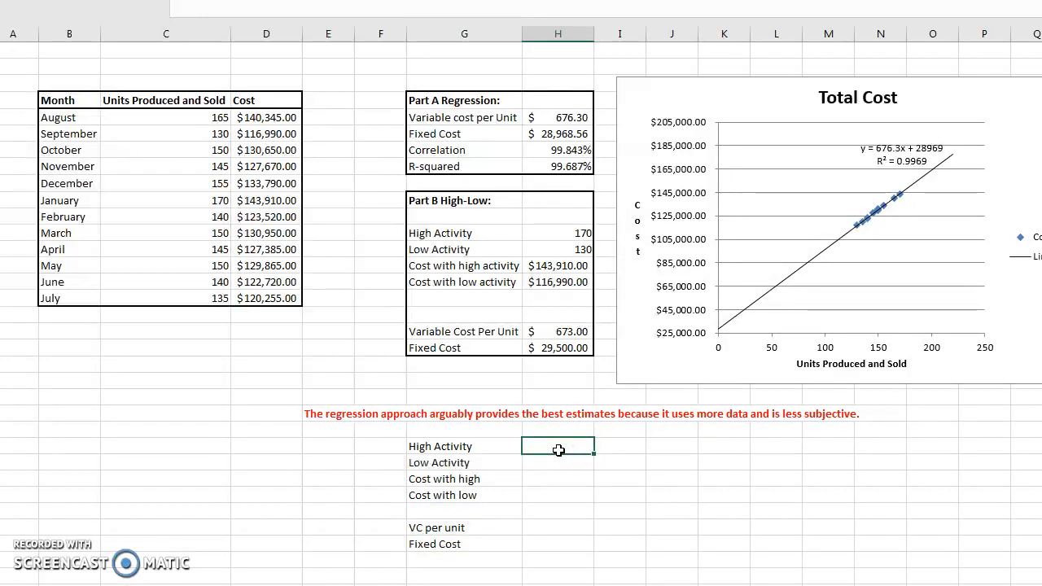
pyautogui.write('=max(')
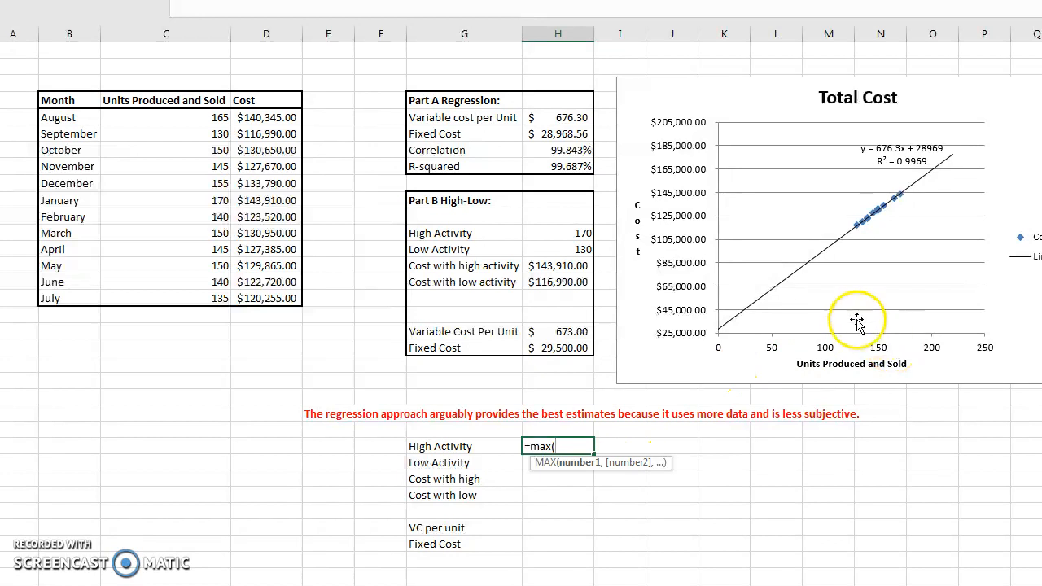
pyautogui.moveTo(203, 119); pyautogui.dragTo(170, 298)
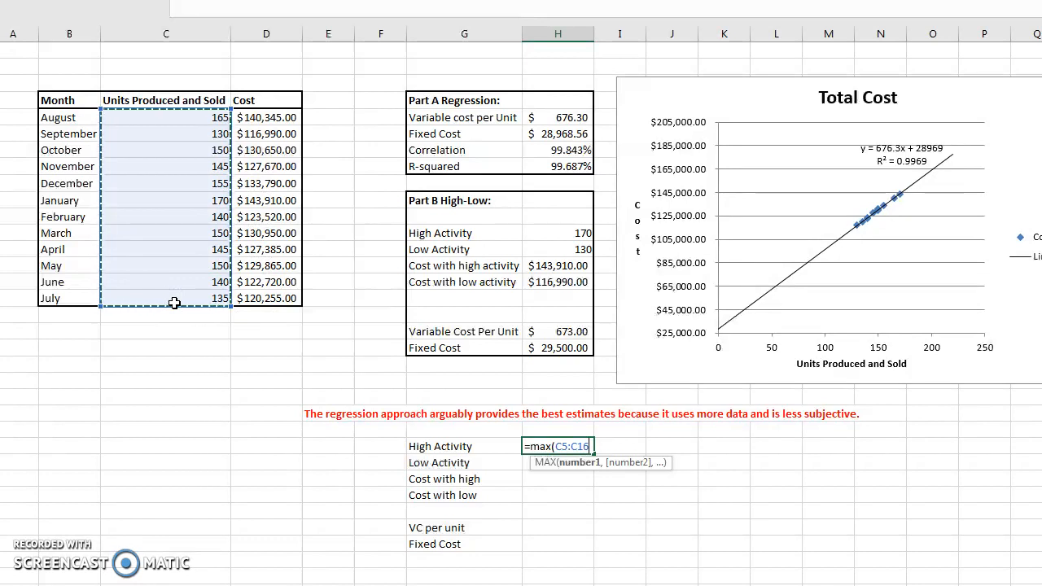
pyautogui.press('Return')
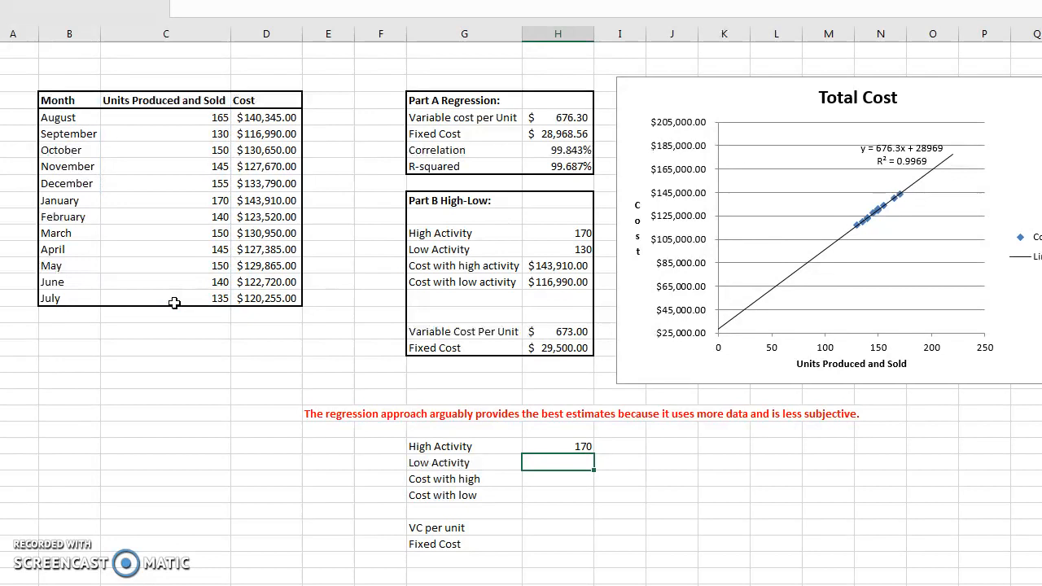
# Calculate the low activity in H26 as the minimum of the units produced and sold, C5:C16
pyautogui.write('=min(')
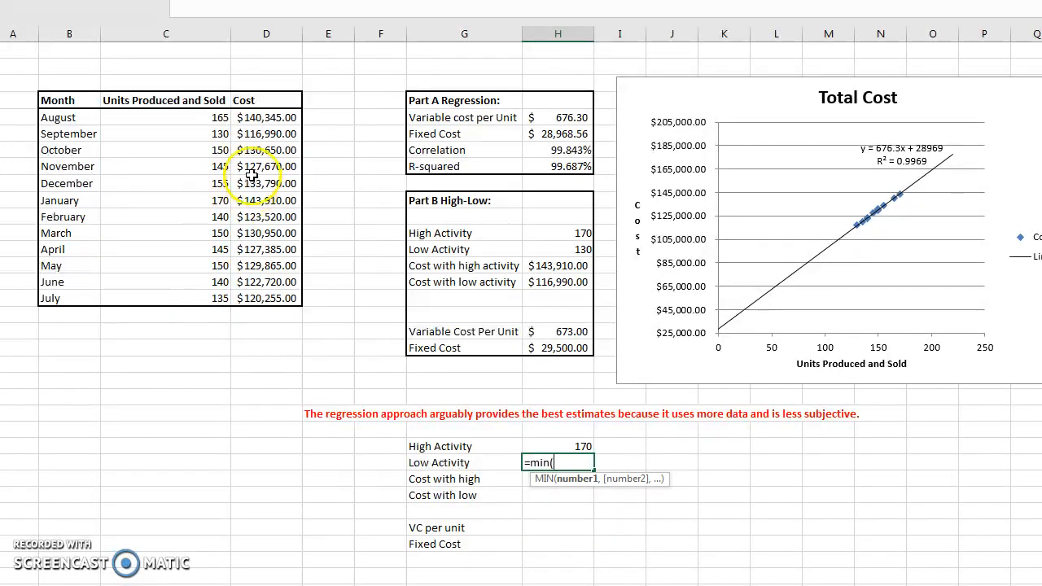
pyautogui.moveTo(215, 116); pyautogui.dragTo(185, 293)
pyautogui.write(')')
pyautogui.press('Return')
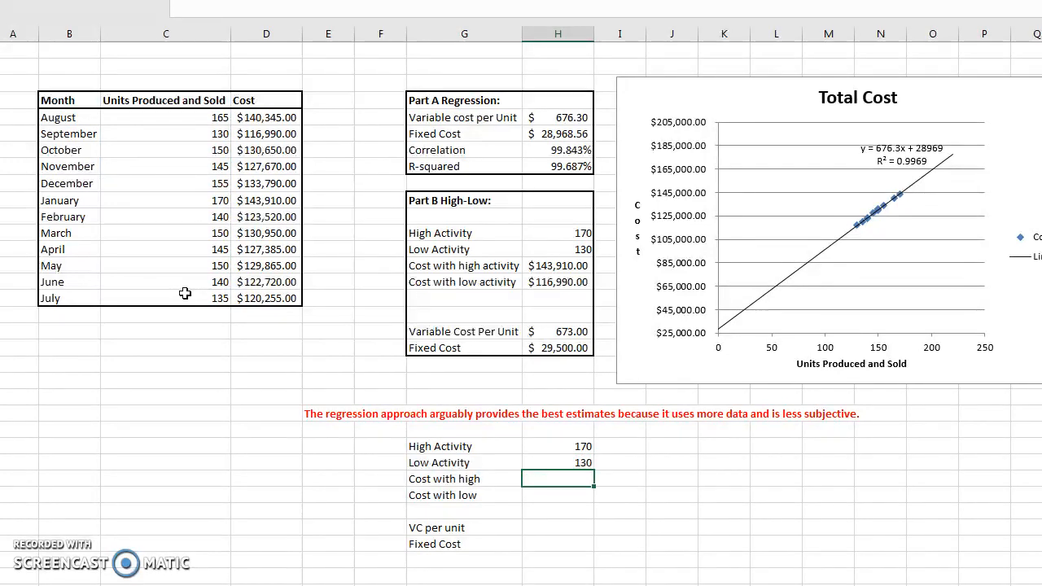
# Look up the cost with high activity in H27 using =VLOOKUP(H25,C5:D16,2,FALSE) and apply the dollar accounting format
pyautogui.write('=vlookup')
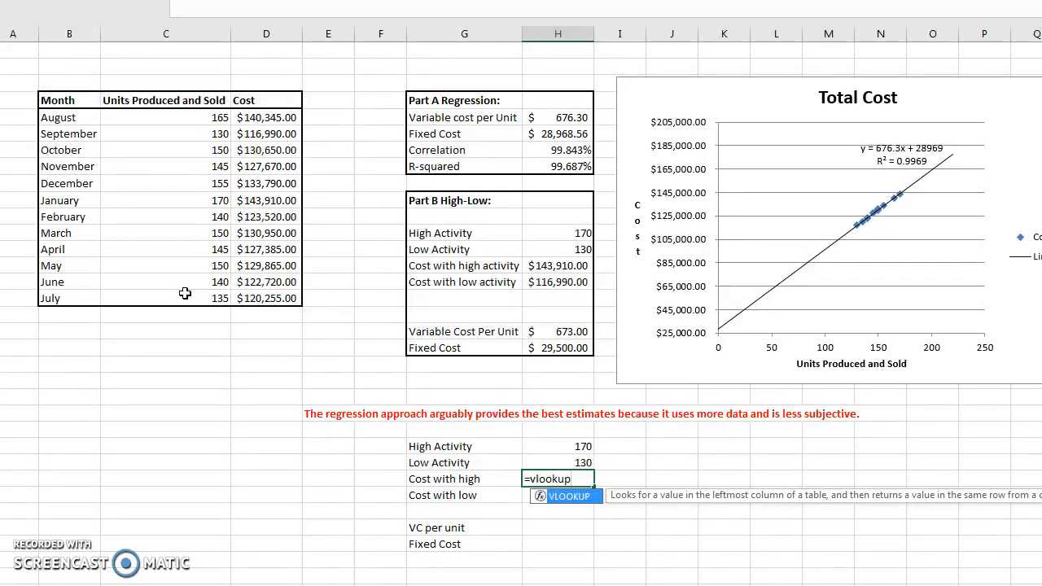
pyautogui.write('(')
pyautogui.click(562, 447)
pyautogui.write(',')
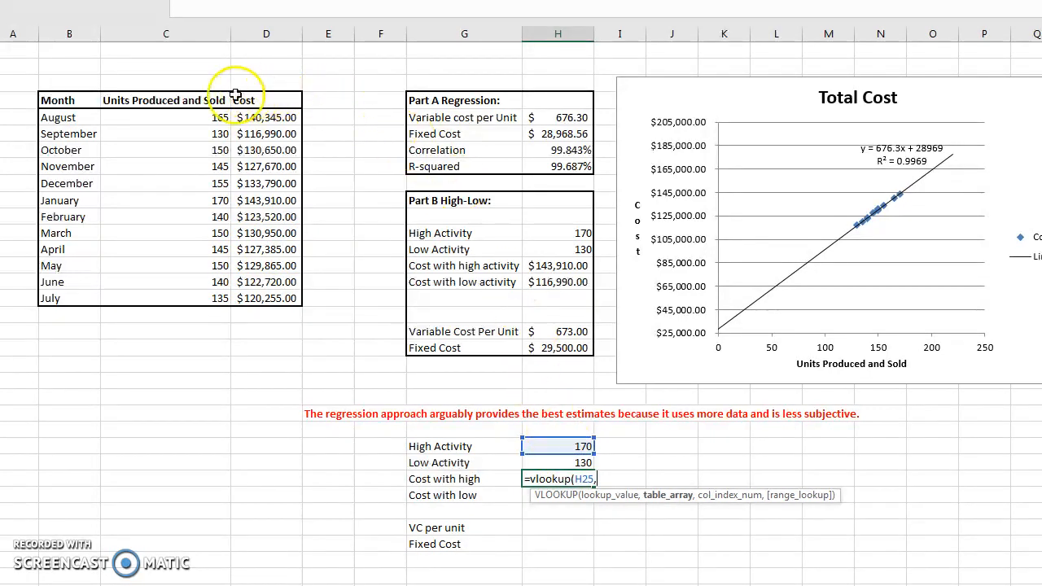
pyautogui.moveTo(187, 118); pyautogui.dragTo(241, 300)
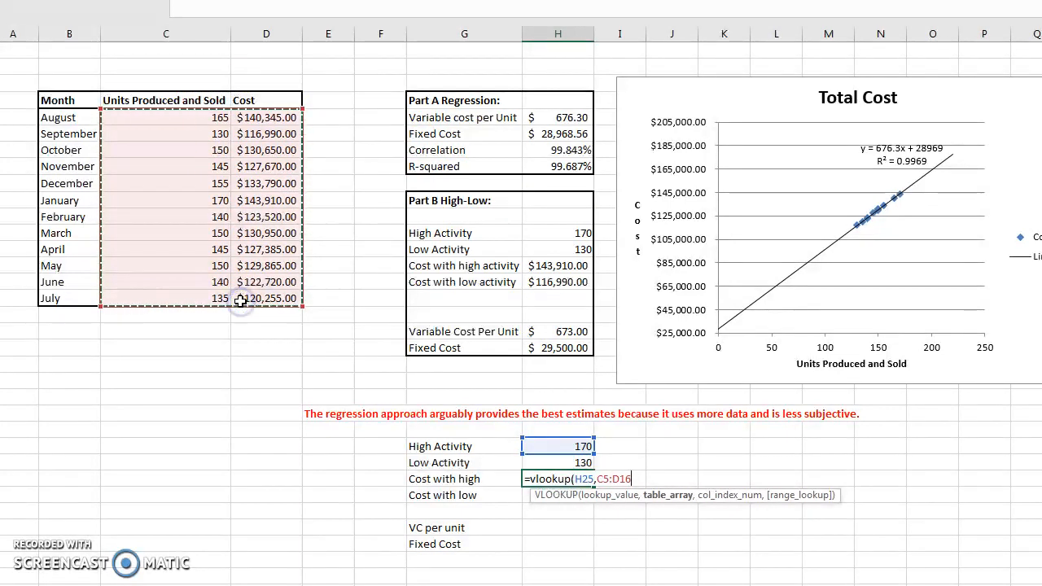
pyautogui.write(',')
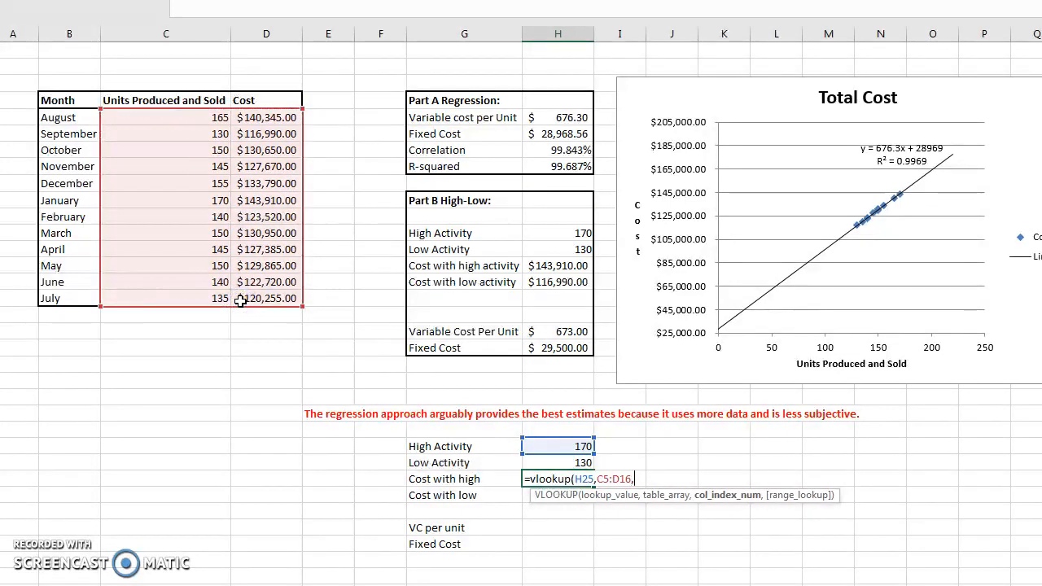
pyautogui.write('2,')
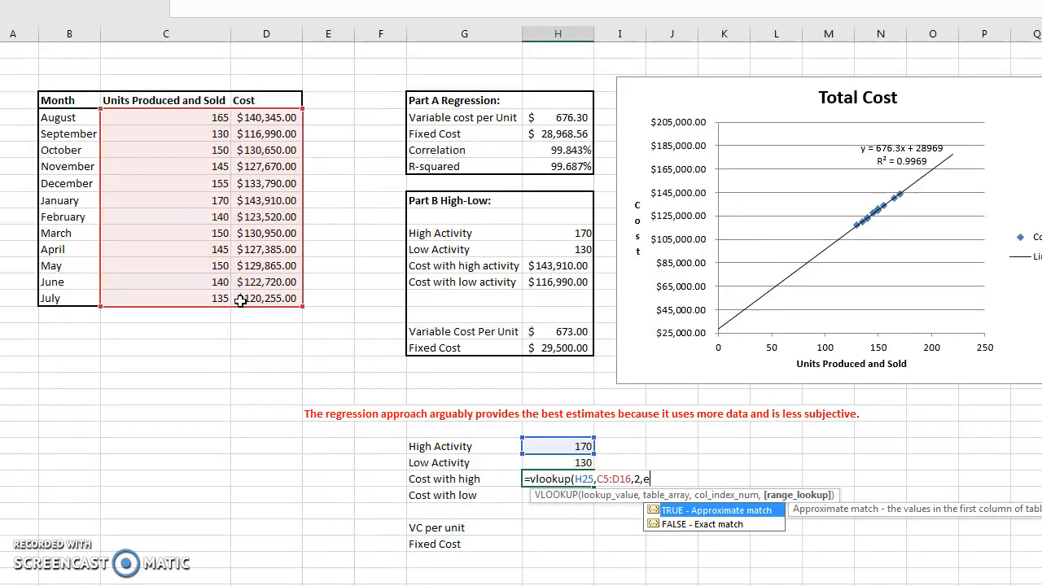
pyautogui.write('false)')
pyautogui.press('Return')
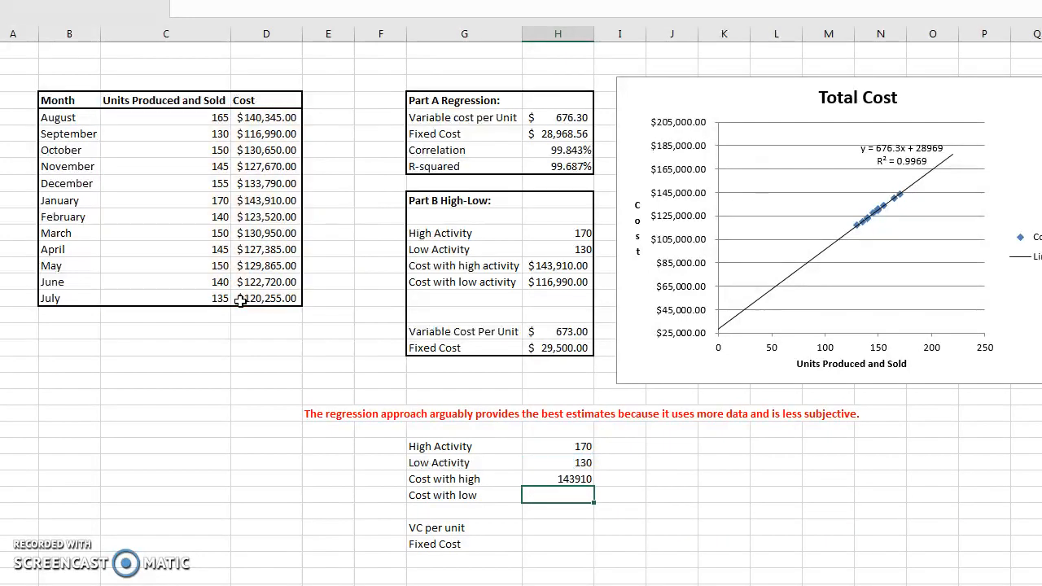
pyautogui.click(568, 477)
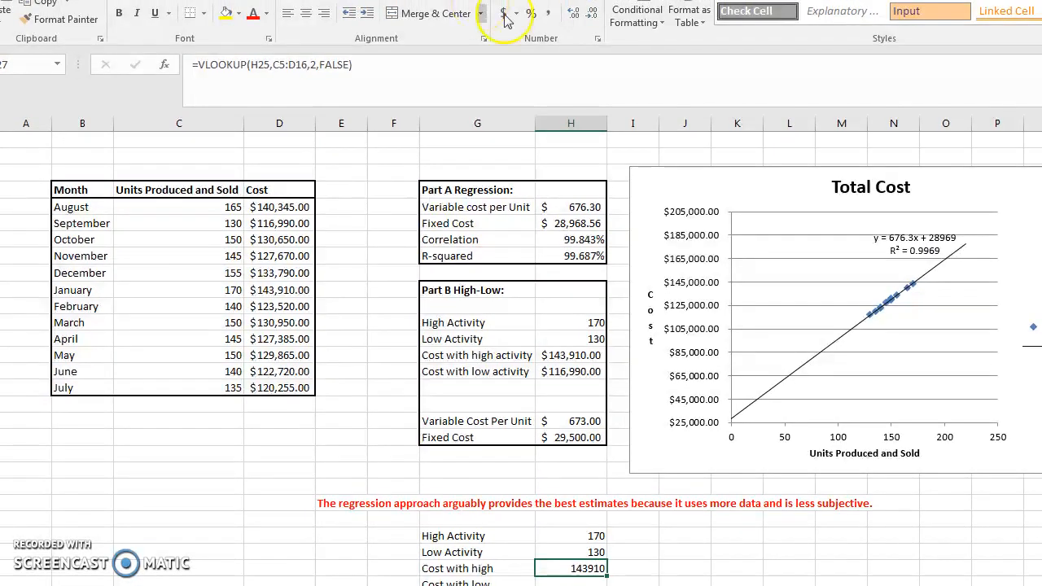
pyautogui.click(504, 14)
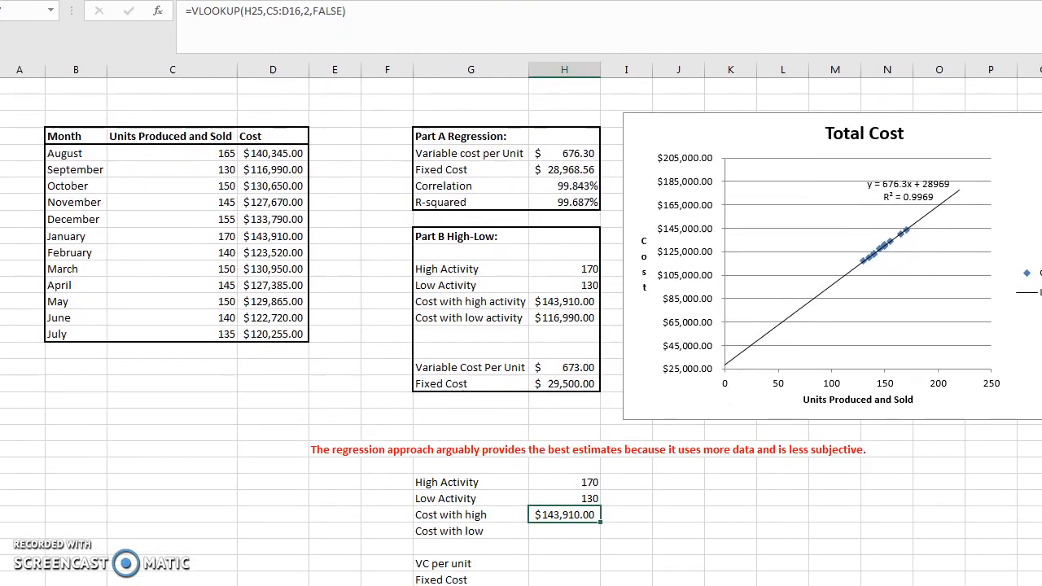
# Look up the cost with low activity in H28 using =VLOOKUP(H26,C5:D16,2,FALSE)
pyautogui.press('Down')
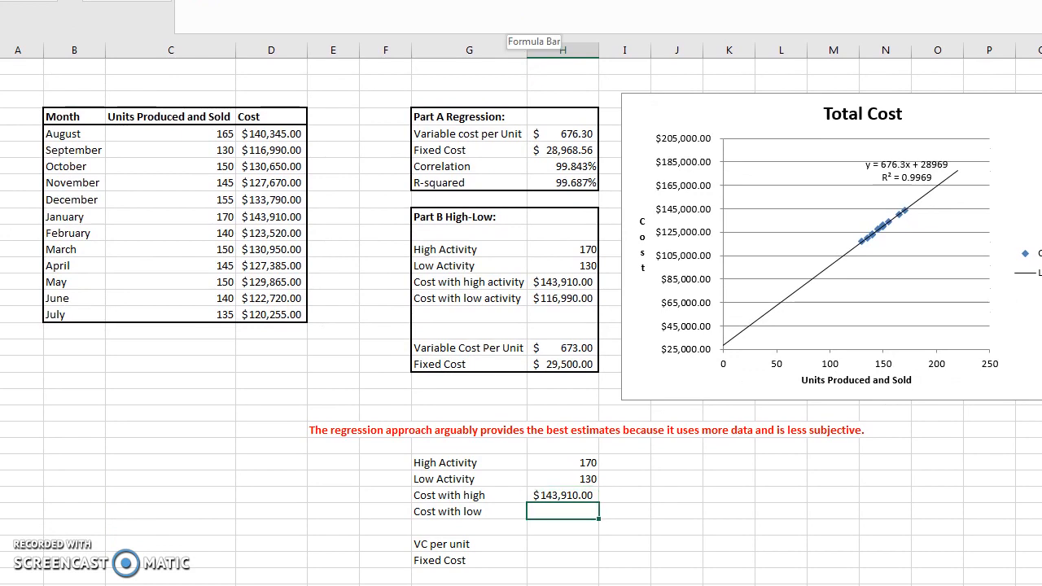
pyautogui.write('=')
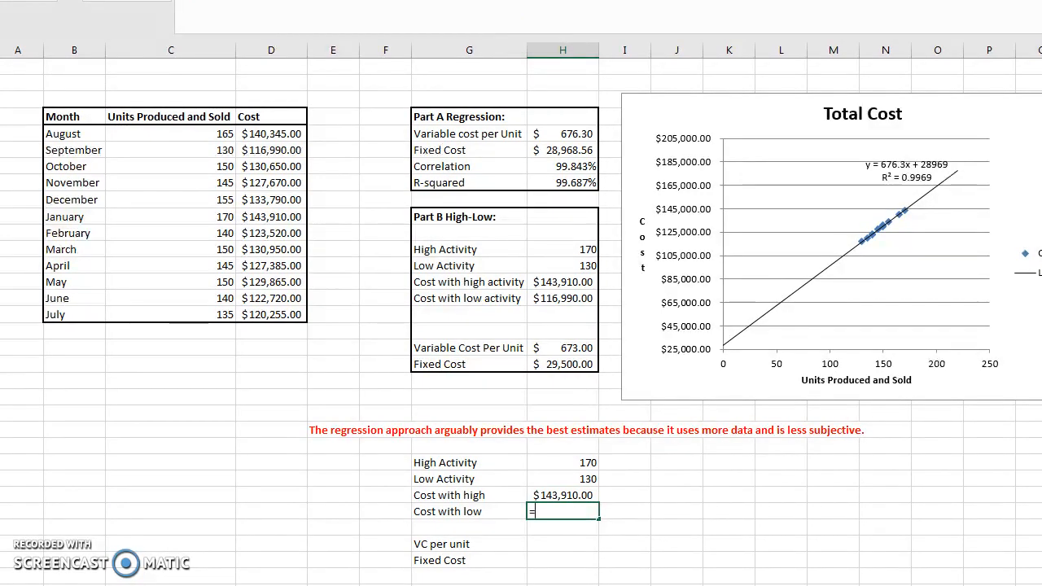
pyautogui.write('vlooku')
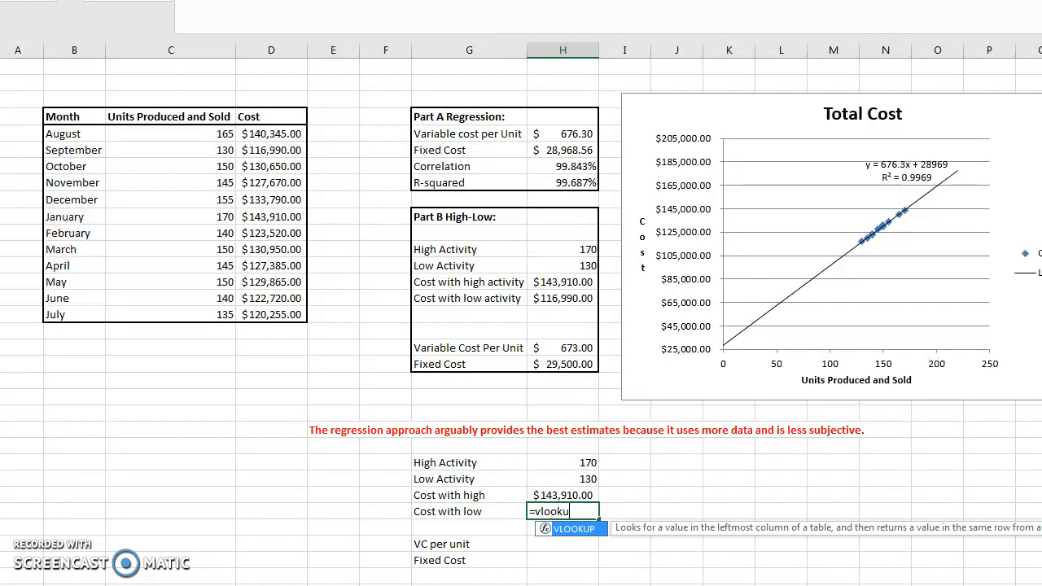
pyautogui.write('p(')
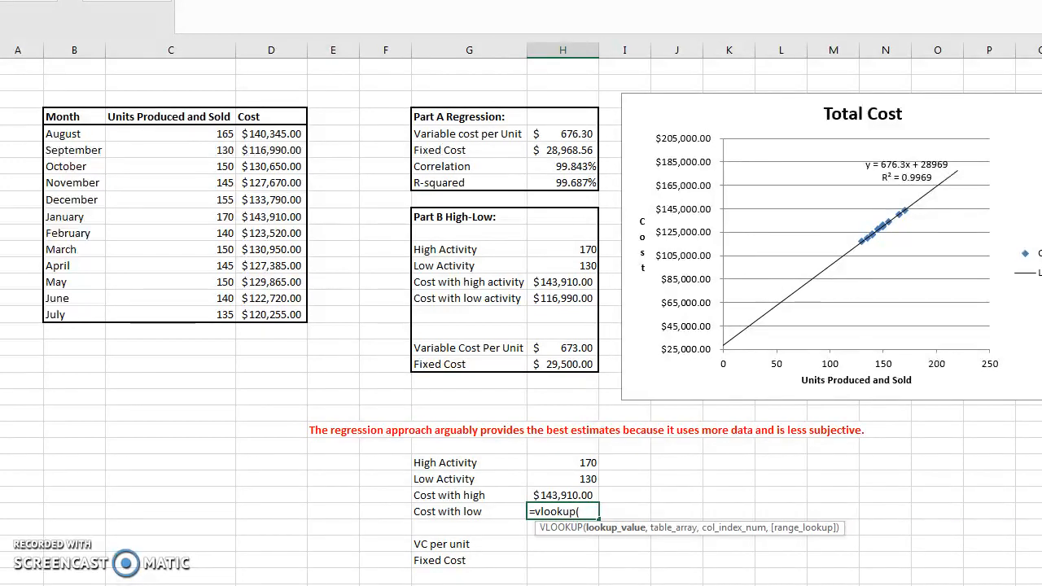
pyautogui.click(577, 479)
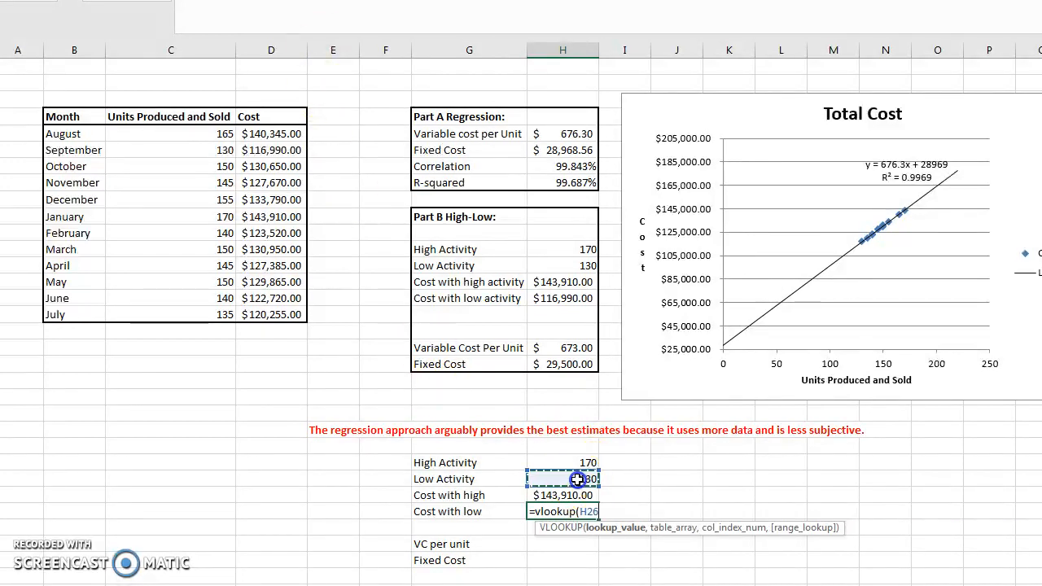
pyautogui.write(',')
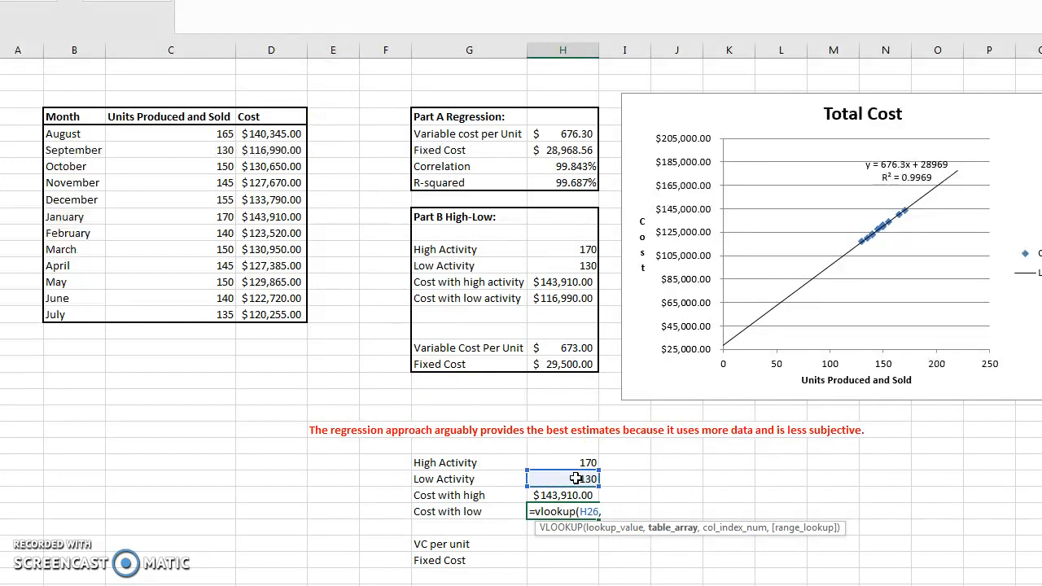
pyautogui.moveTo(201, 133)
pyautogui.mouseDown()
pyautogui.moveTo(228, 135)
pyautogui.moveTo(262, 225)
pyautogui.moveTo(257, 312)
pyautogui.mouseUp()
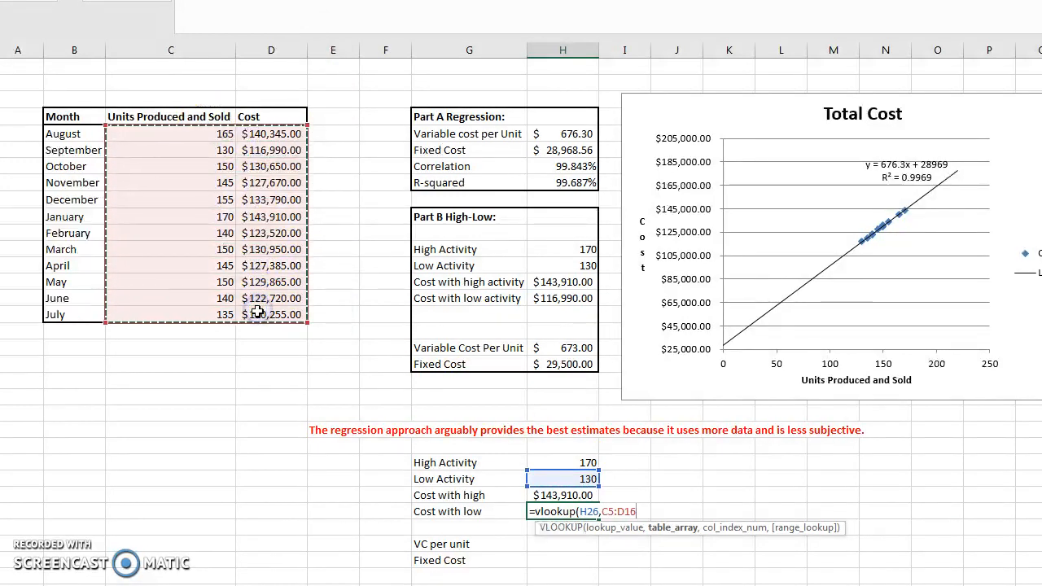
pyautogui.write(',')
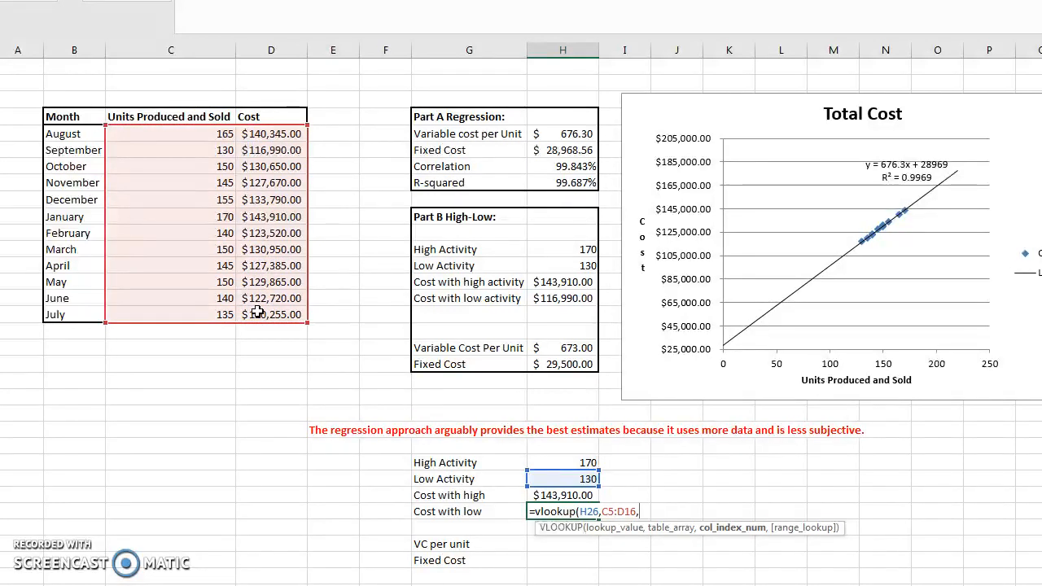
pyautogui.write('2,false)')
pyautogui.press('Return')
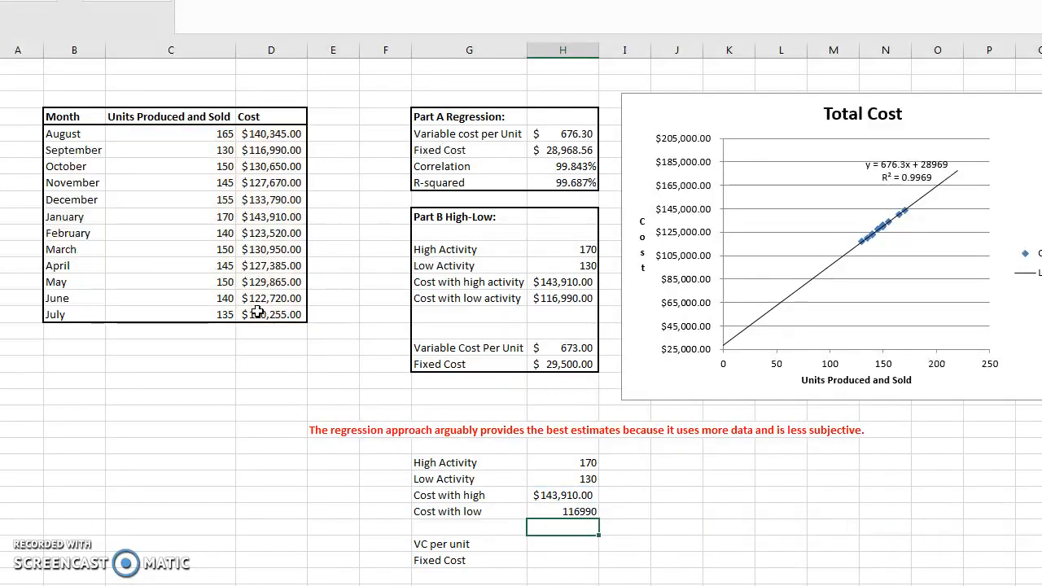
# Apply the dollar accounting format to the cost with low activity in H28
pyautogui.press('Up')
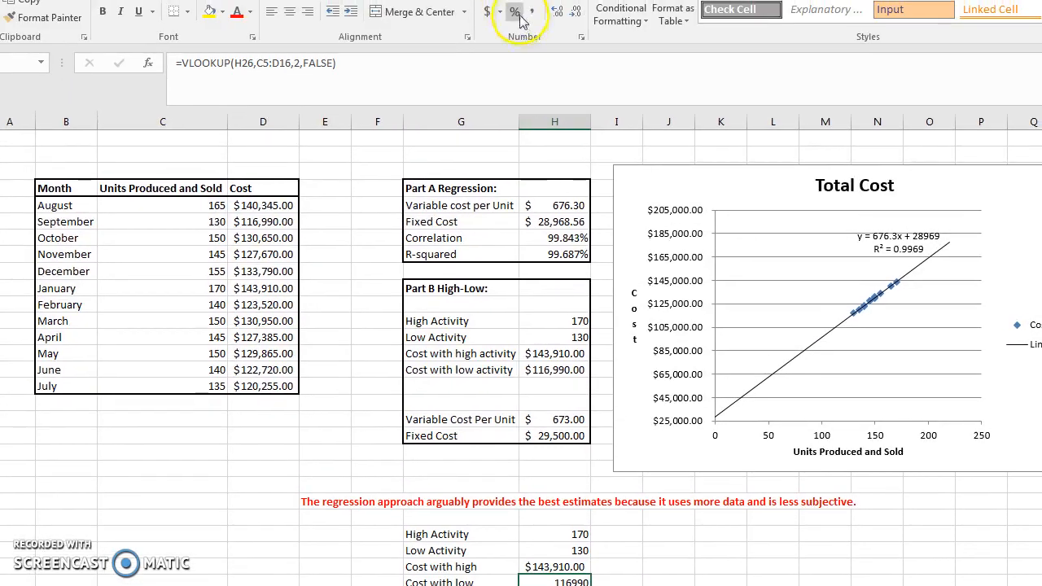
pyautogui.click(513, 14)
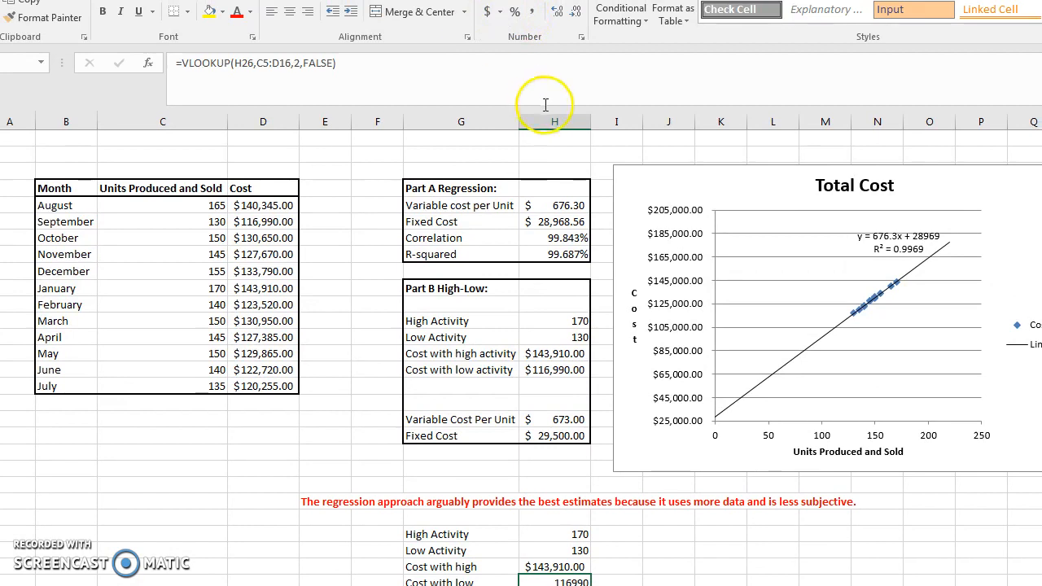
pyautogui.click(487, 11)
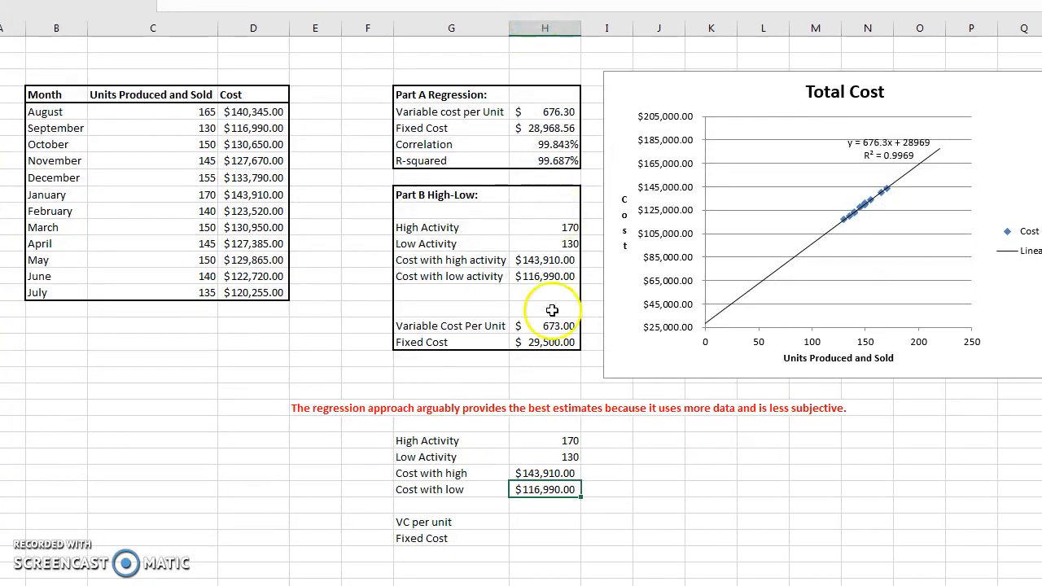
# Calculate the variable cost per unit in H30 with =(H27-H28)/(H25-H26) and apply the dollar accounting format
pyautogui.click(537, 522)
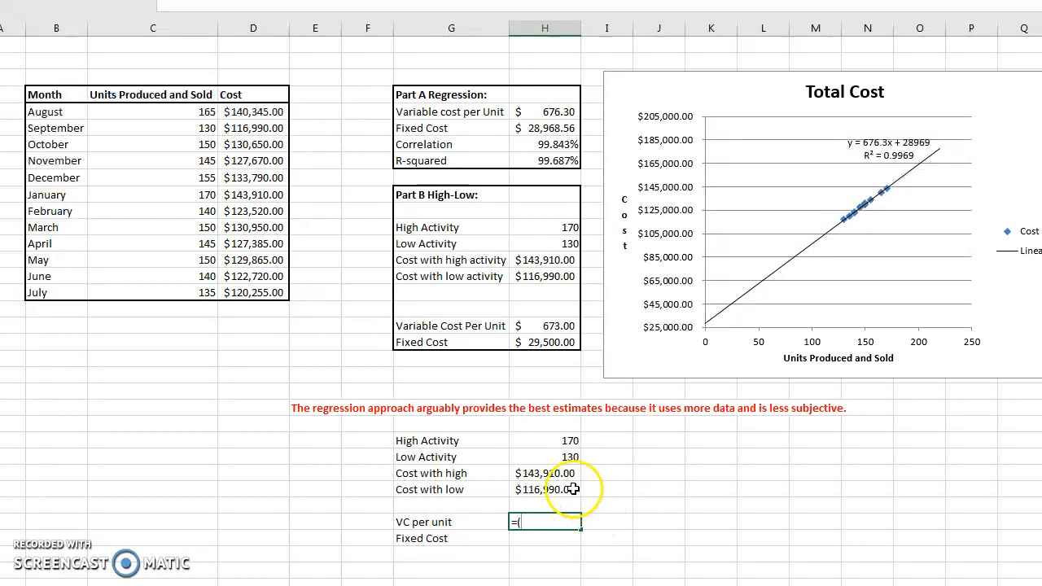
pyautogui.write('=(')
pyautogui.click(549, 476)
pyautogui.write('-')
pyautogui.click(550, 490)
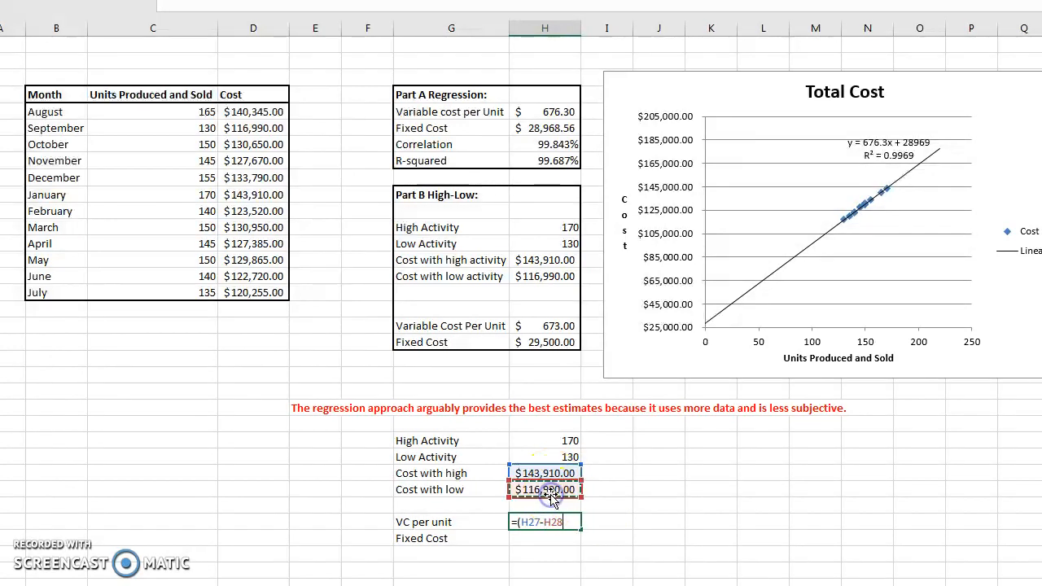
pyautogui.write(')/')
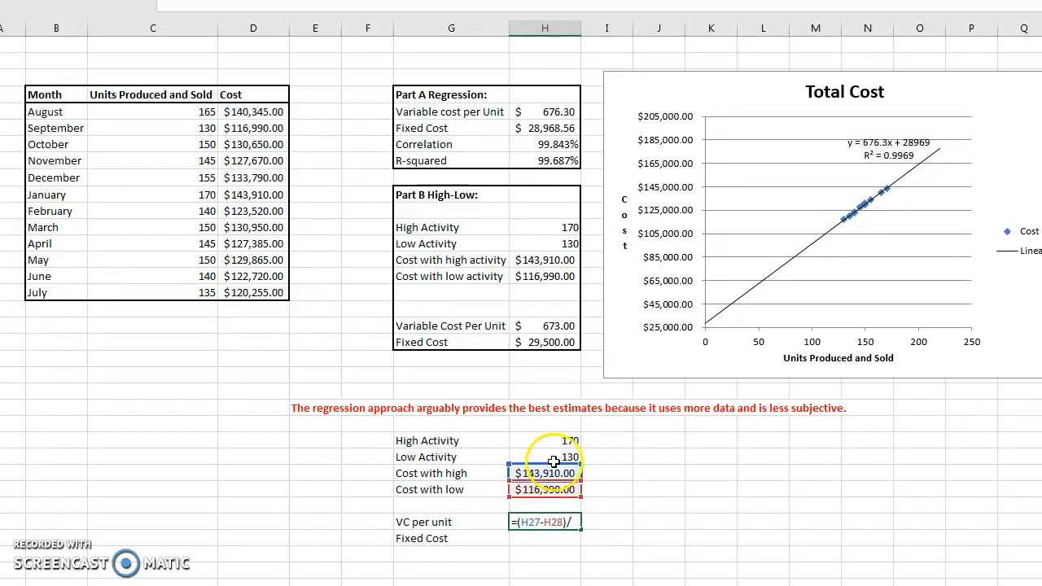
pyautogui.write('(')
pyautogui.click(553, 443)
pyautogui.write('-')
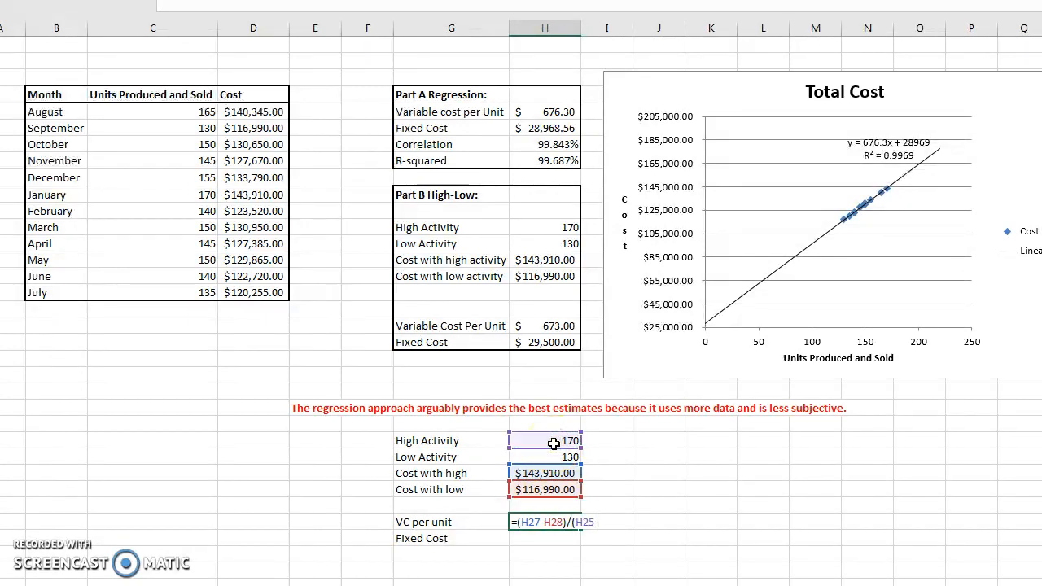
pyautogui.click(561, 459)
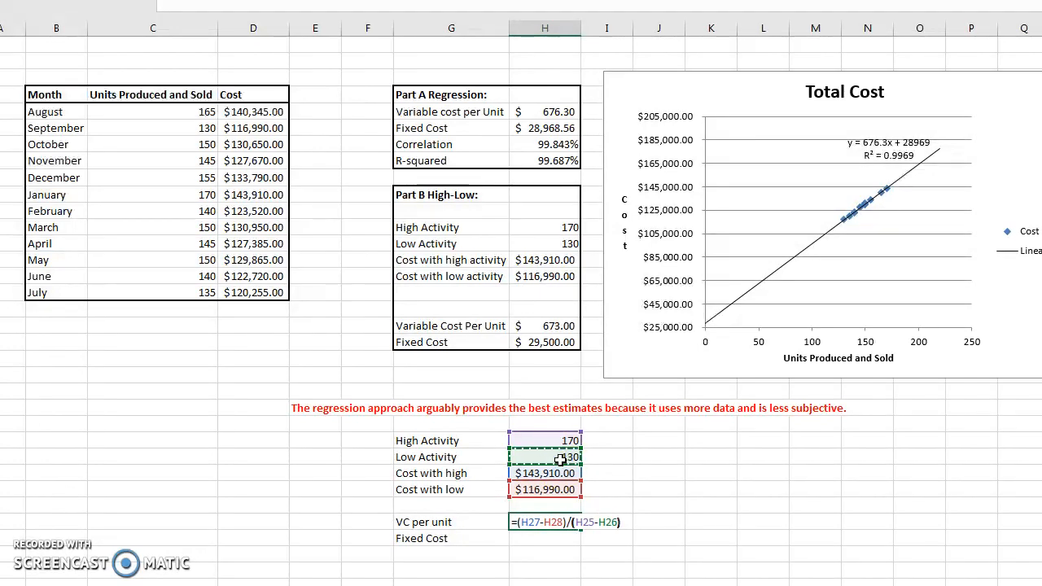
pyautogui.write(')')
pyautogui.press('Return')
pyautogui.press('Up')
pyautogui.press('Return')
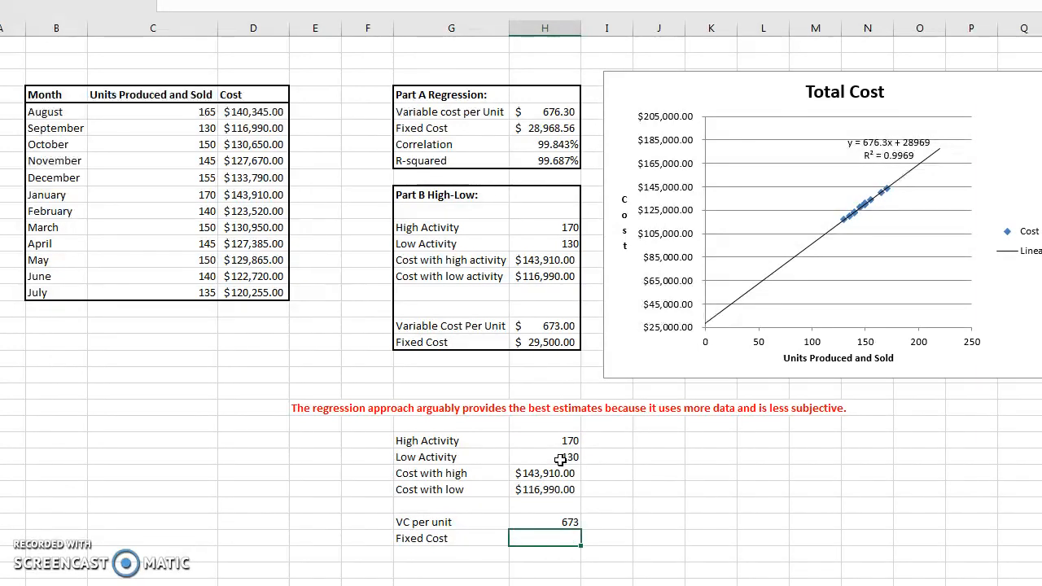
pyautogui.press('Up')
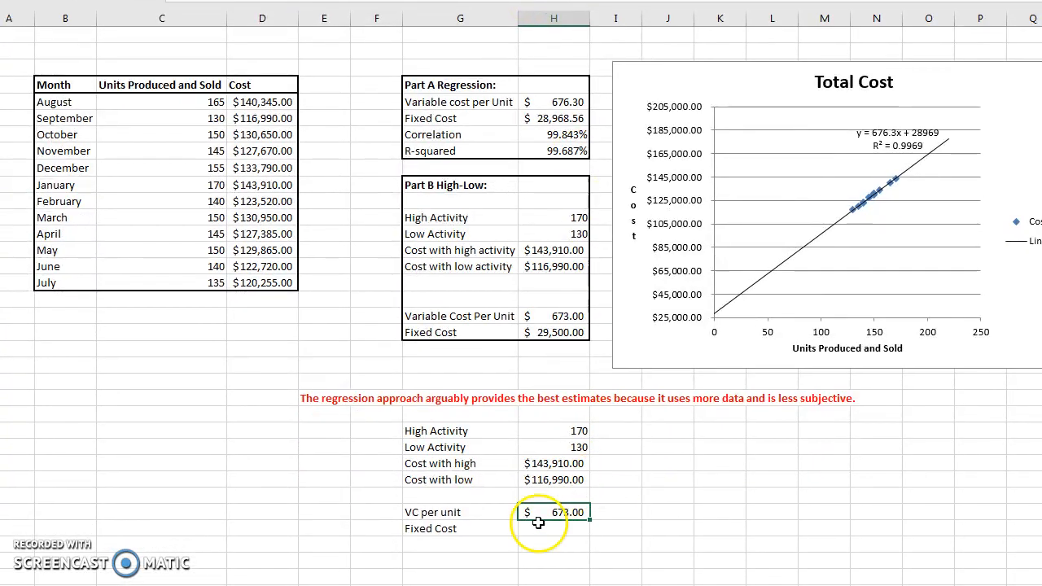
# Calculate the fixed cost in H31 with =H27-(H25*H30), subtracting total variable cost at high activity from the high-activity cost
pyautogui.click(539, 526)
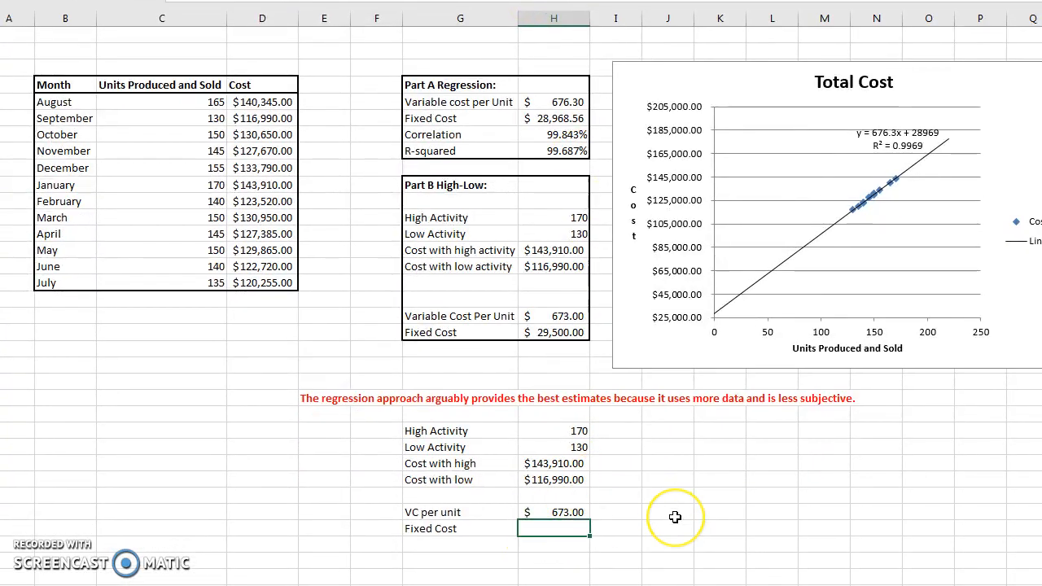
pyautogui.write('=')
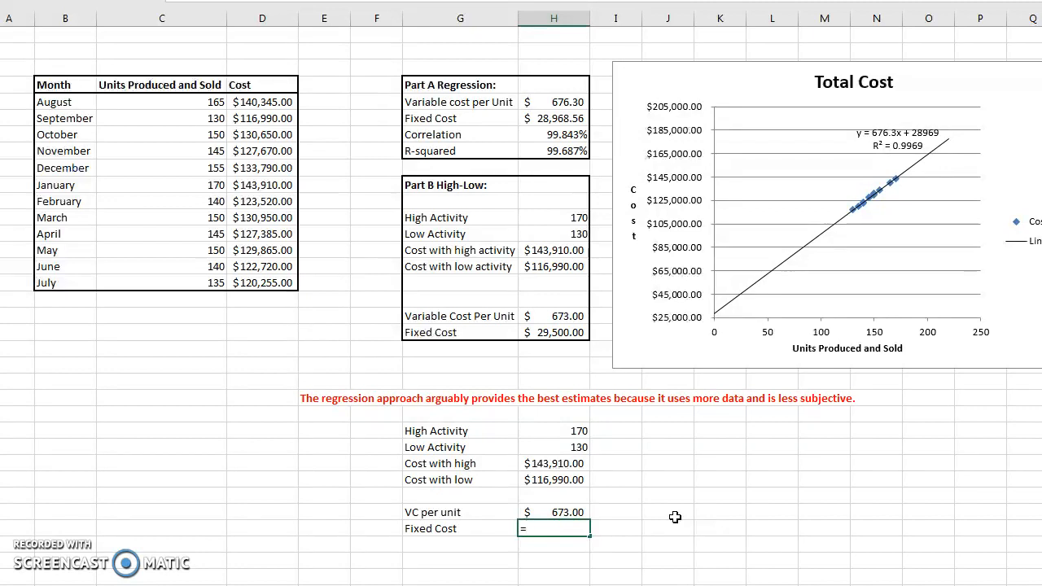
pyautogui.click(563, 465)
pyautogui.write('-')
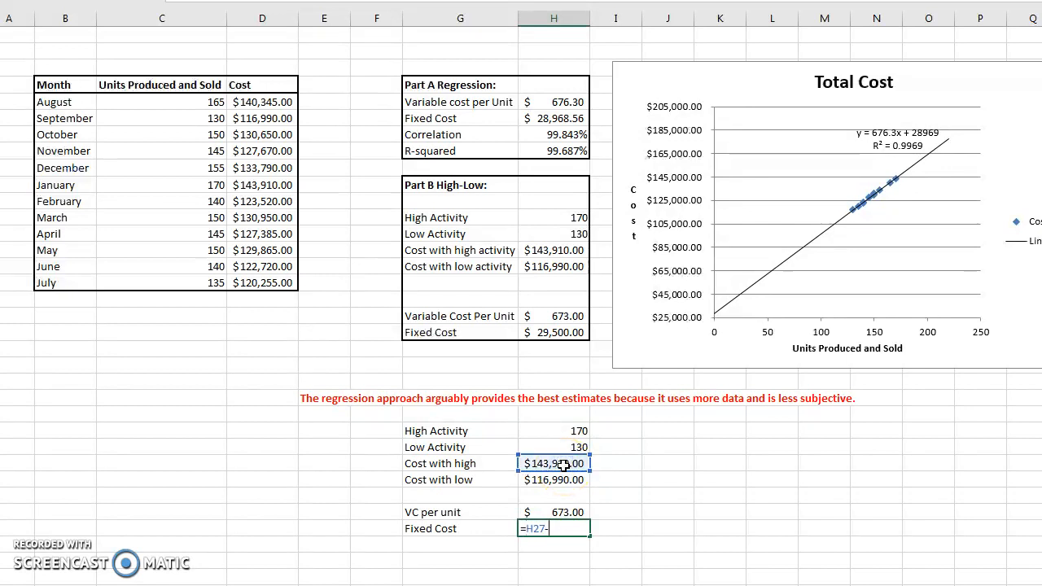
pyautogui.write('(')
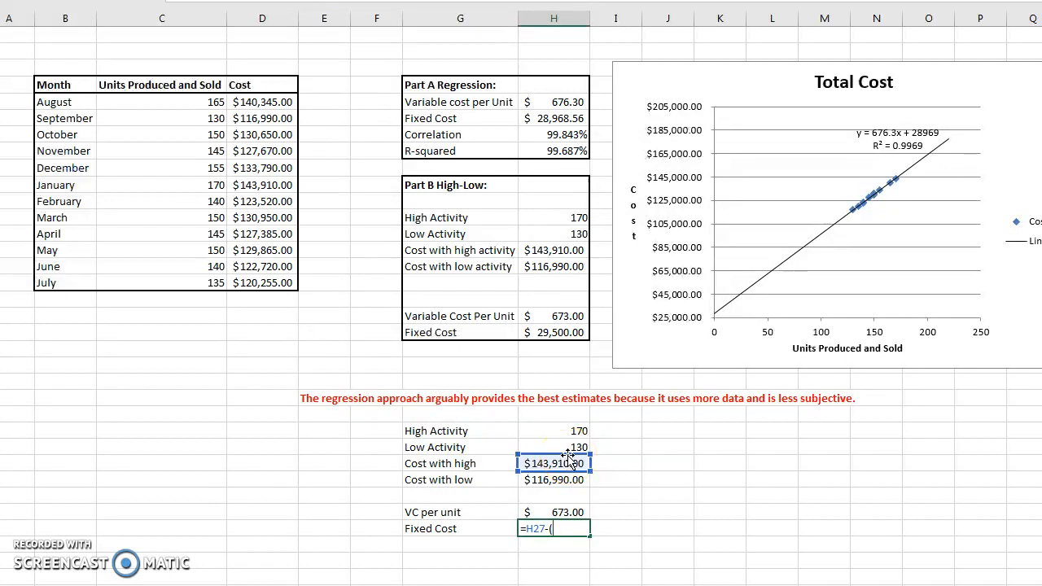
pyautogui.click(570, 432)
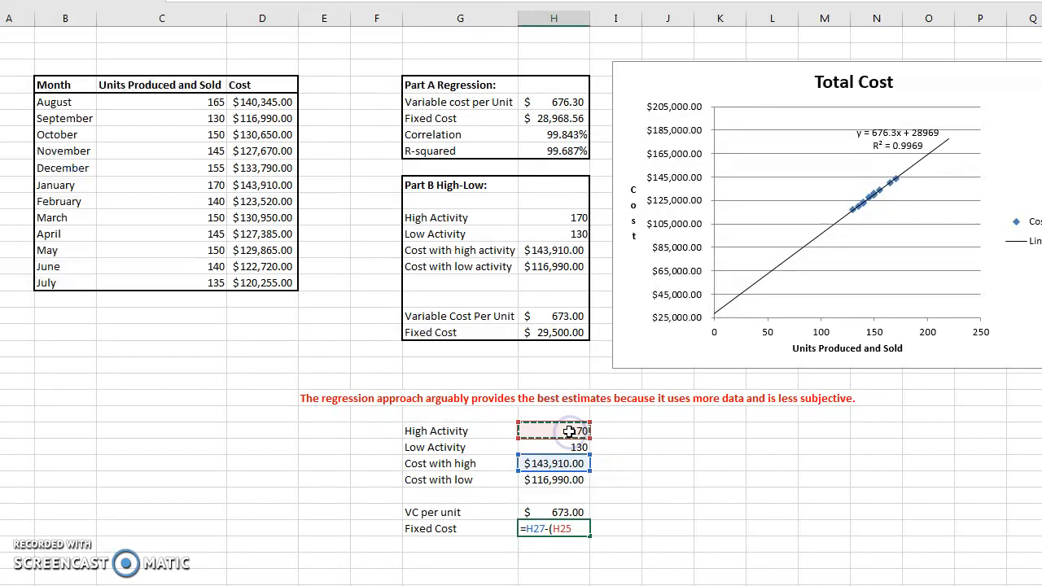
pyautogui.write('*')
pyautogui.click(563, 513)
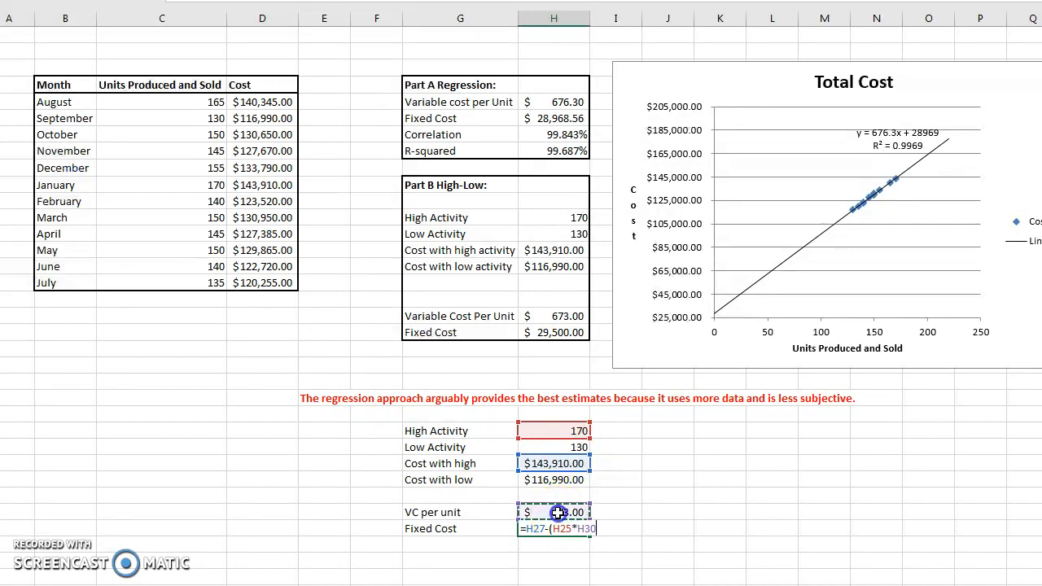
pyautogui.write(')')
pyautogui.press('Return')
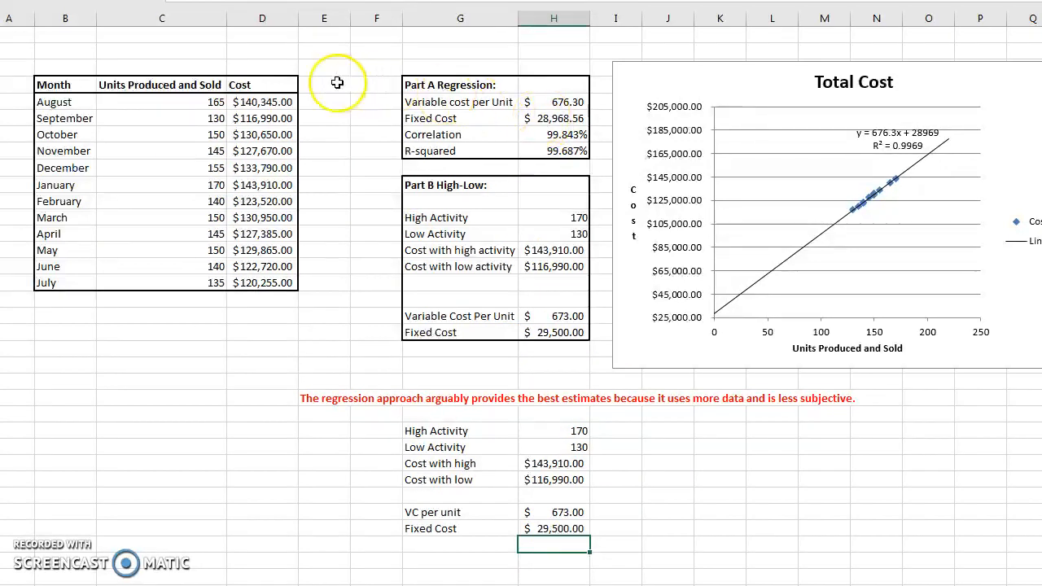
# Compare the regression variable cost per unit in H5 with the high-low variable cost per unit in H30
pyautogui.click(552, 104)
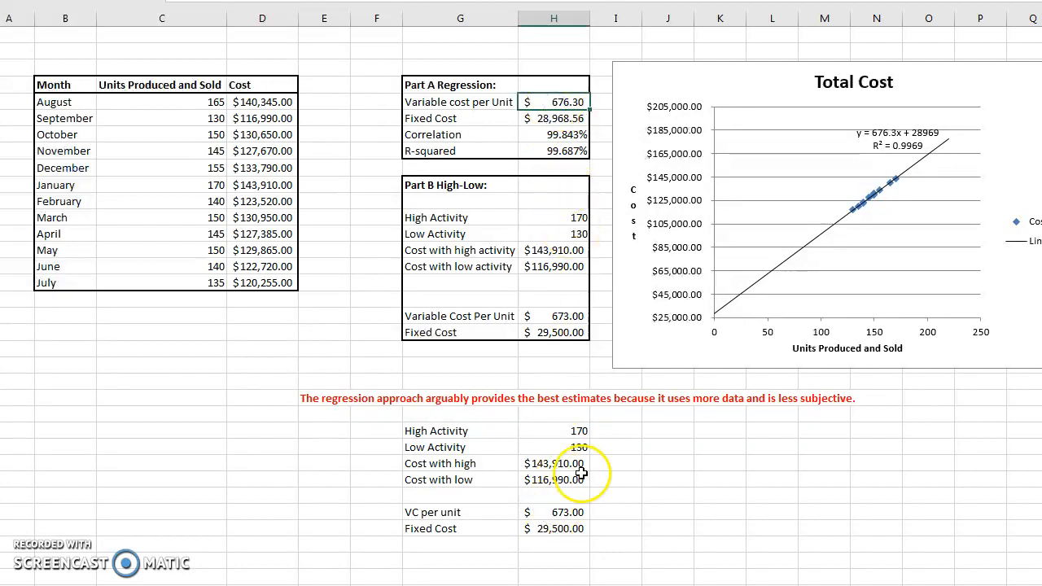
pyautogui.click(567, 511)
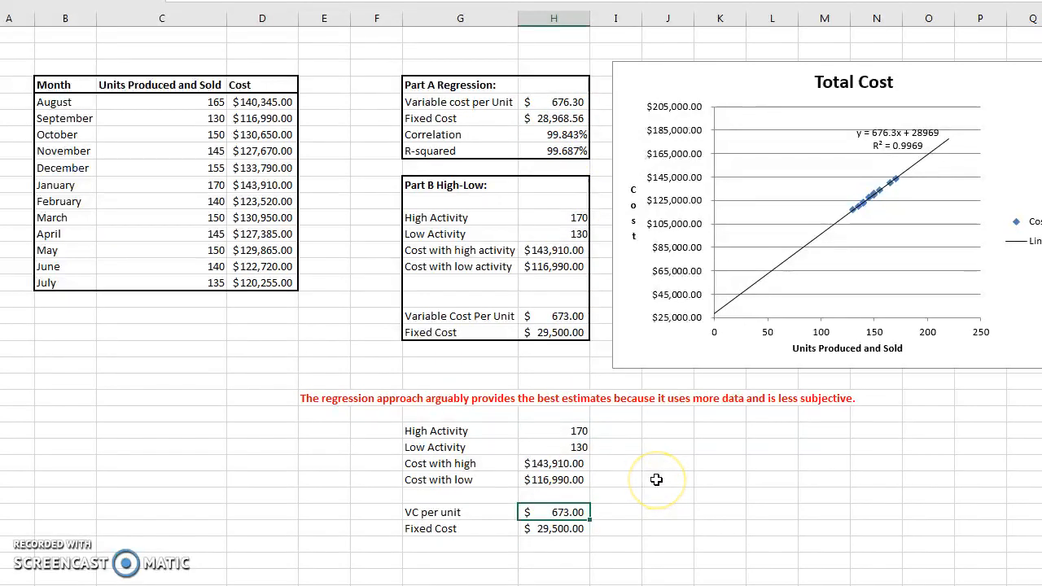